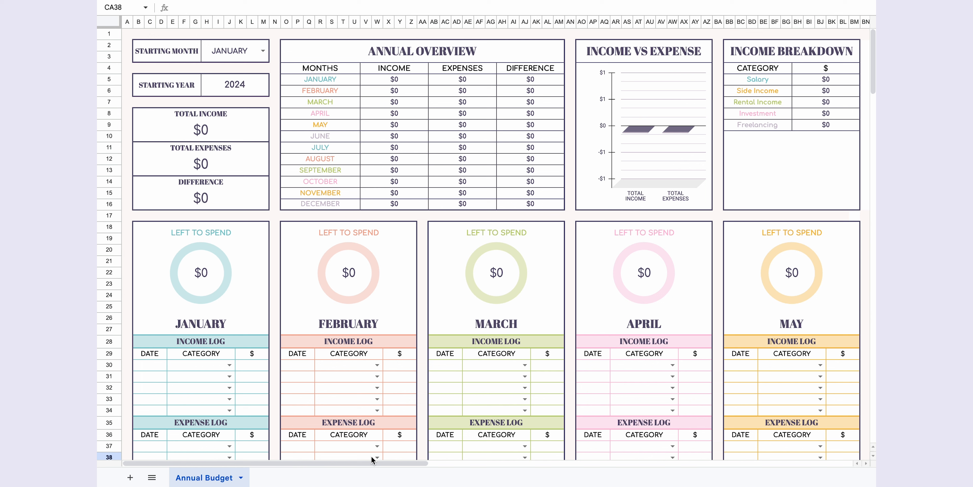
- Add the first January income entry: date January 1, 2024, category Salary, amount 5000
double_click(160, 366)
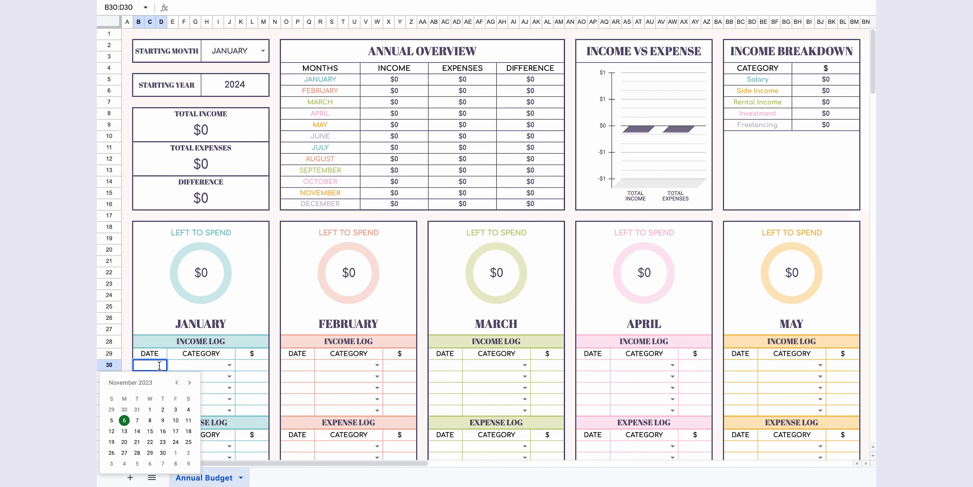
click(190, 382)
click(189, 382)
click(125, 411)
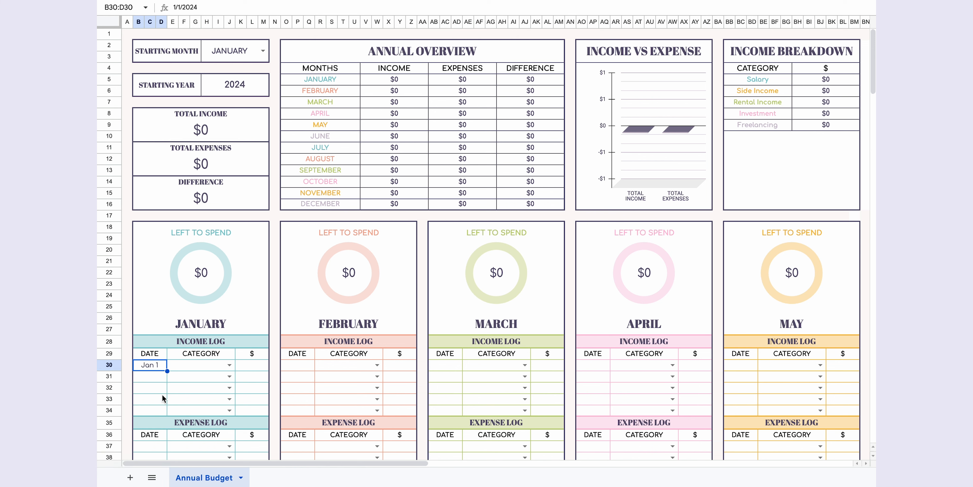
click(229, 365)
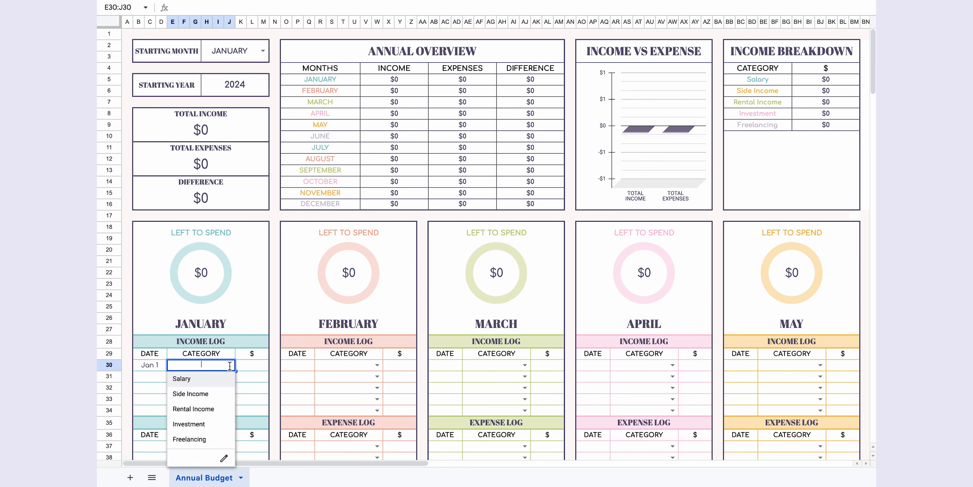
click(222, 381)
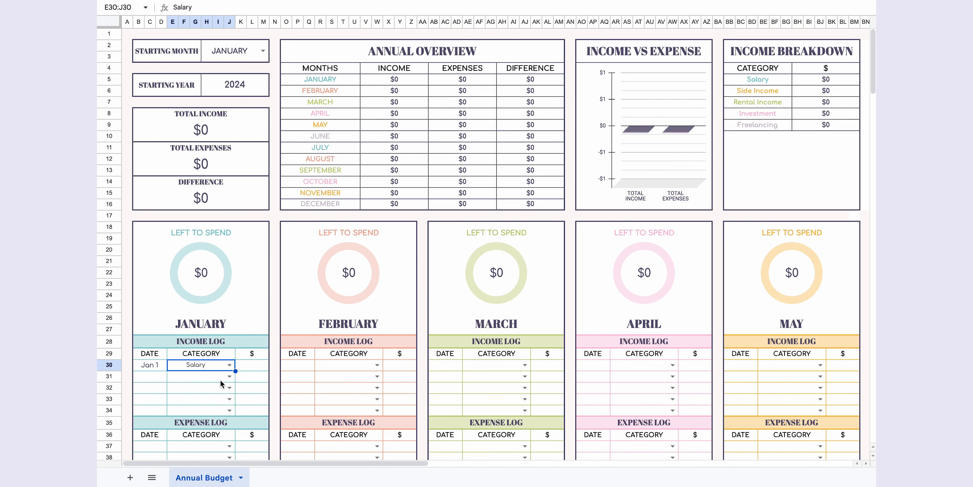
click(251, 366)
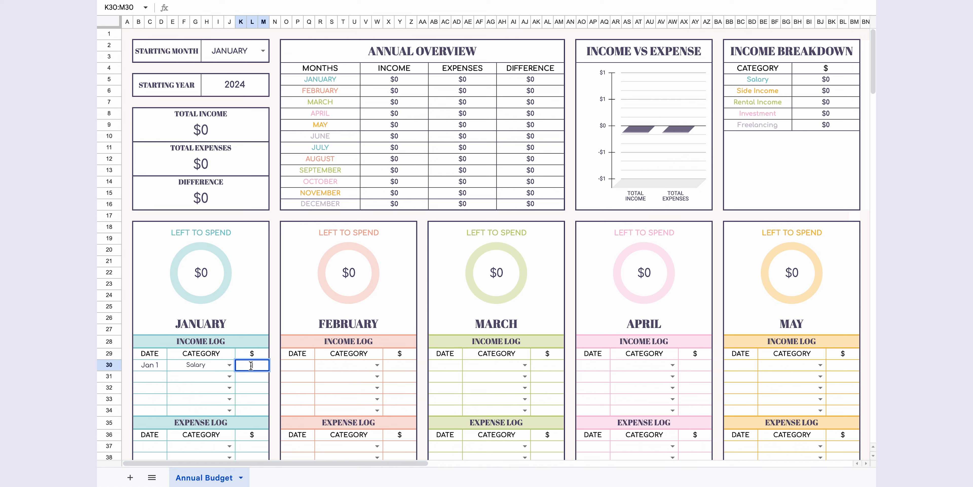
text(5000)
- Add a second January income entry dated January 5 with category Rental Income and amount 800
double_click(157, 375)
click(175, 420)
click(229, 377)
click(222, 419)
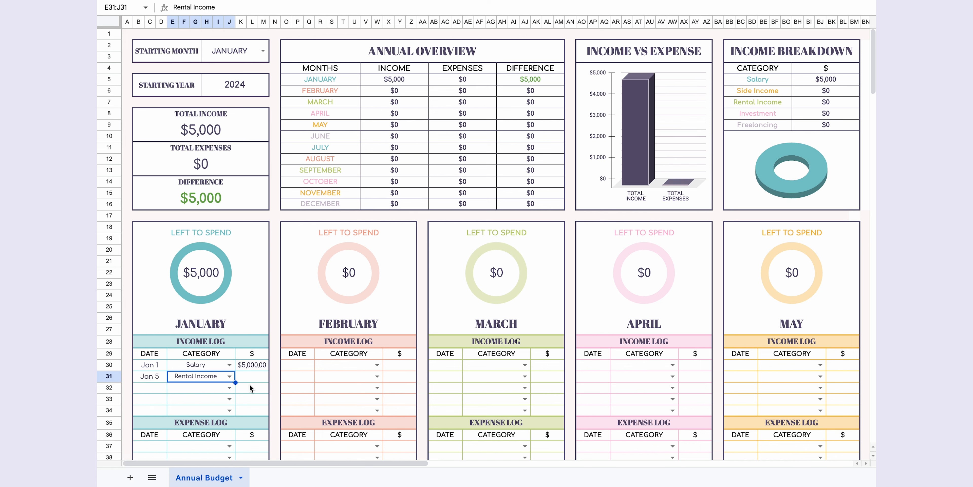
click(252, 377)
text(800)
- Add a third January income entry dated January 15 with category Side Income and amount 300
double_click(150, 388)
click(126, 339)
click(230, 388)
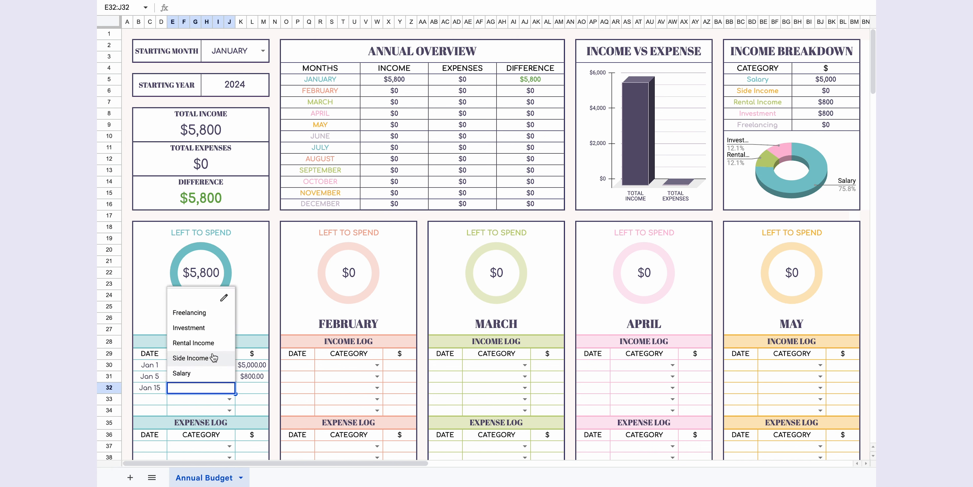
click(214, 357)
click(251, 388)
text(300)
- Add a fourth January income entry dated January 20 with category Investment and amount 1000
double_click(150, 399)
click(187, 350)
click(230, 399)
click(201, 344)
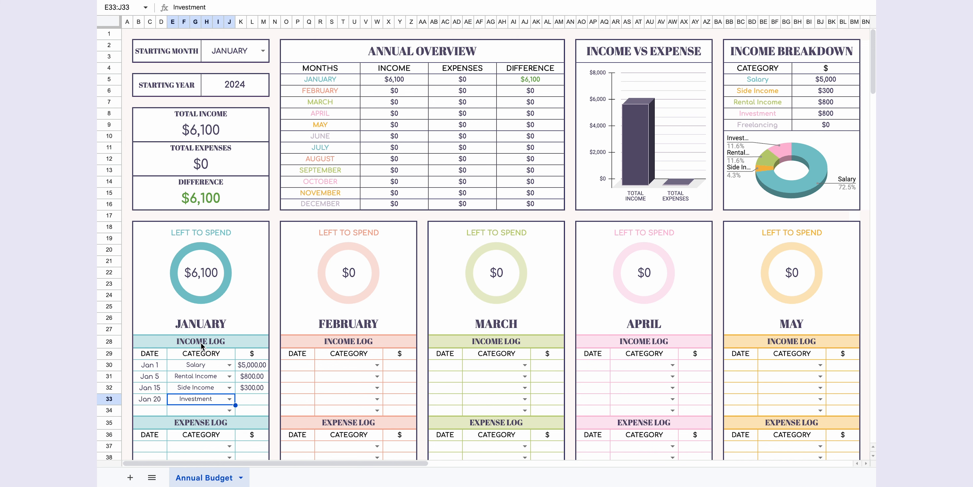
click(251, 399)
text(1000)
- Add a January 25 Freelancing income entry of 400 and check January's income in the annual overview
double_click(149, 411)
click(162, 368)
click(229, 410)
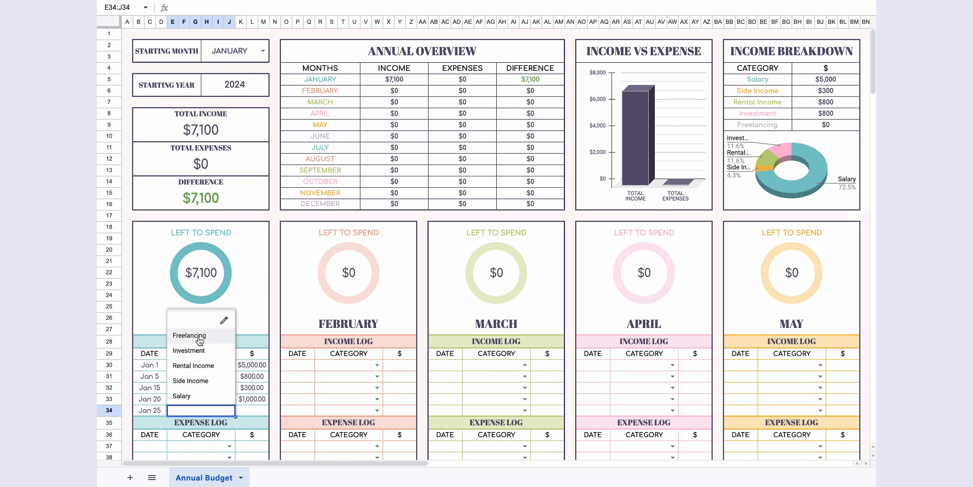
click(199, 337)
click(251, 410)
text(400)
key(Return)
drag(321, 80, 394, 80)
- Add the first January expense entry: date January 2, category Rent/Mortgage, amount 1200
drag(873, 90, 873, 109)
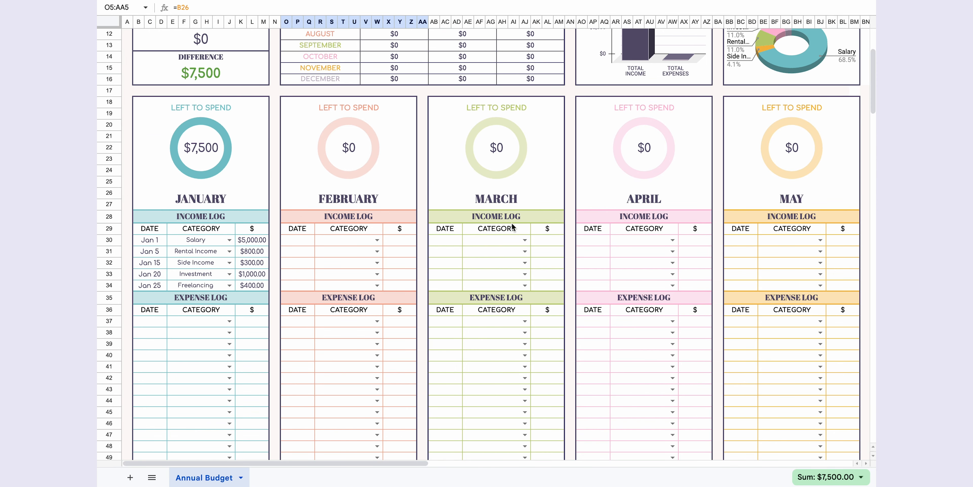
double_click(154, 322)
click(229, 321)
click(196, 335)
click(252, 321)
text(1200)
key(Return)
- Log January expenses from Jan 5 to Jan 25: Groceries 250, Transportation 150, Health Insurance 300, Utilities 100, and Internet & Phone 80
click(230, 355)
click(229, 367)
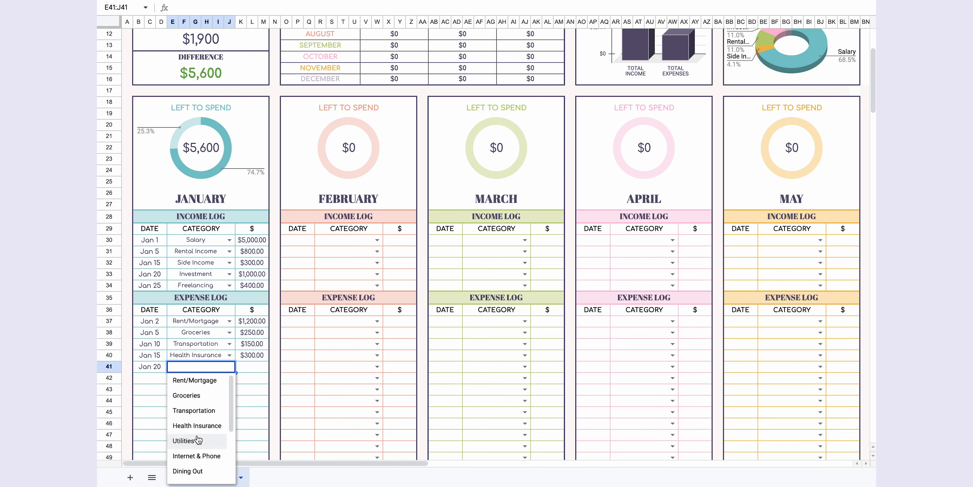
click(197, 439)
click(252, 367)
text(10080)
- Log January expenses from Jan 26 to Jan 28: Dining Out 120, Entertainment 50, Clothing 75, and Education 200
click(229, 401)
click(196, 279)
text(75)
- Finish the January expense log with Travel 1000, Emergency 500, Travel 1000, and Groceries 250
click(255, 438)
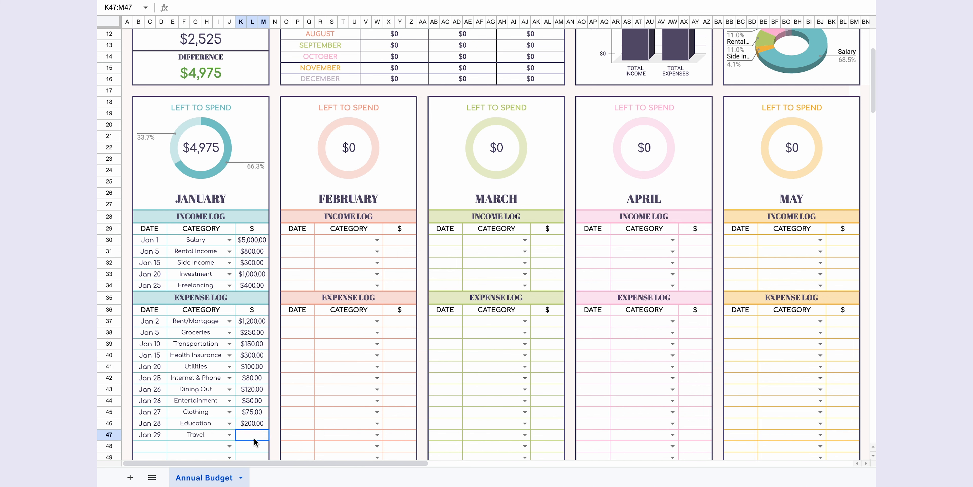
text(1000)
scroll(204, 422, down, 2)
click(229, 367)
text(500)
click(230, 378)
text(1000250)
key(Return)
- Review January's row in the annual overview, the expense breakdown, and the month-by-month income and expense charts
scroll(776, 329, up, 6)
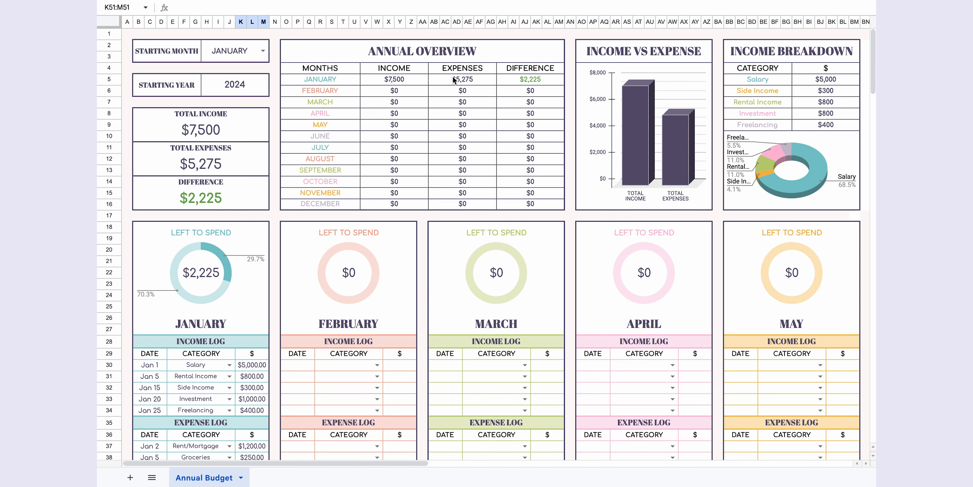
drag(420, 77, 530, 83)
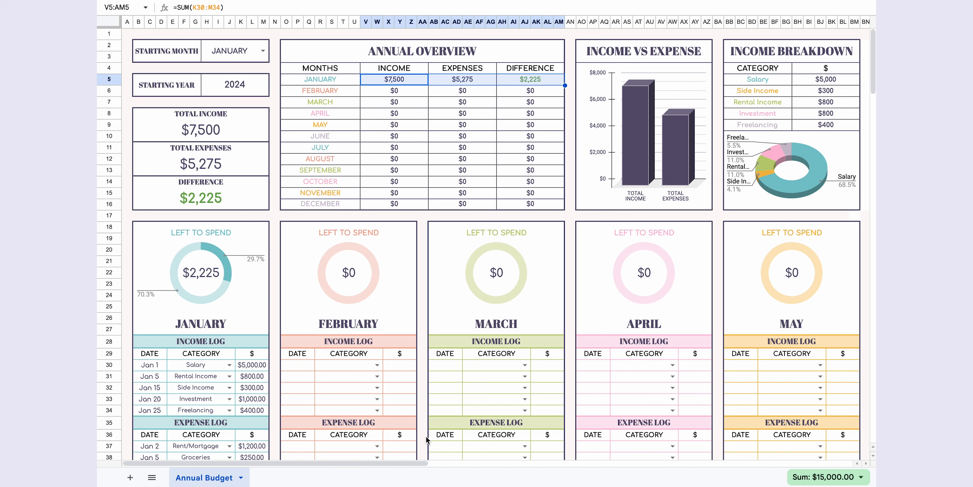
drag(416, 462, 642, 451)
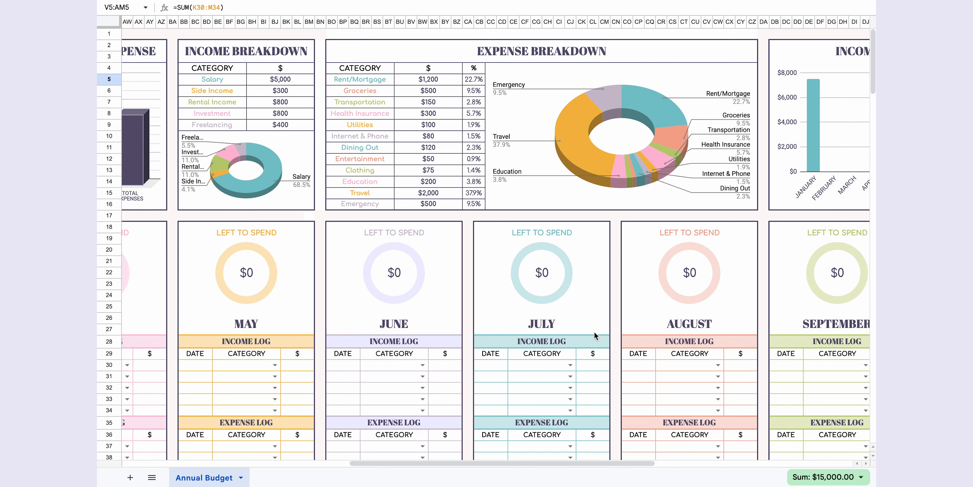
drag(578, 463, 795, 464)
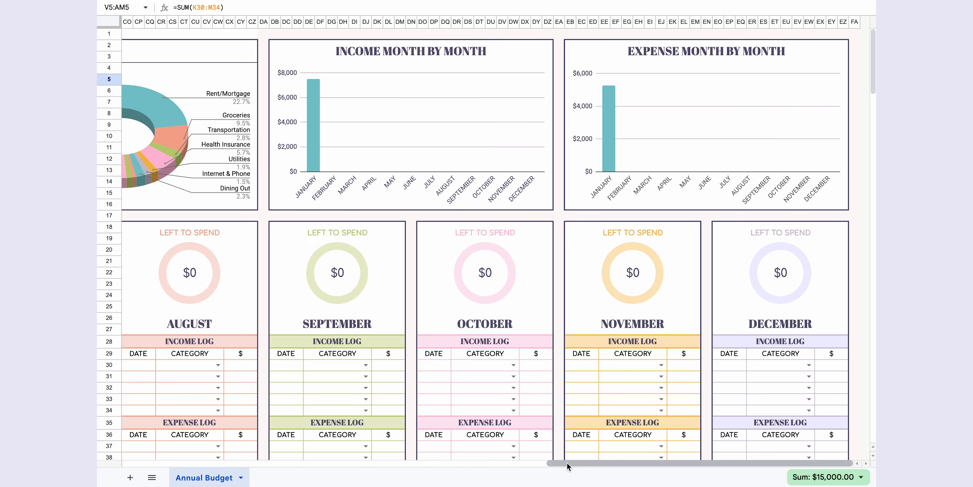
drag(566, 463, 111, 458)
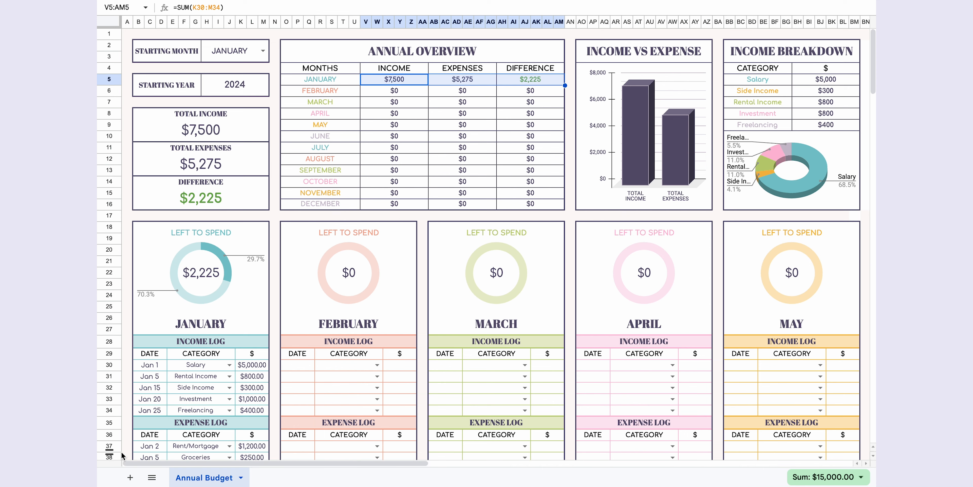
- Select the first date cell in February's income log
click(304, 365)
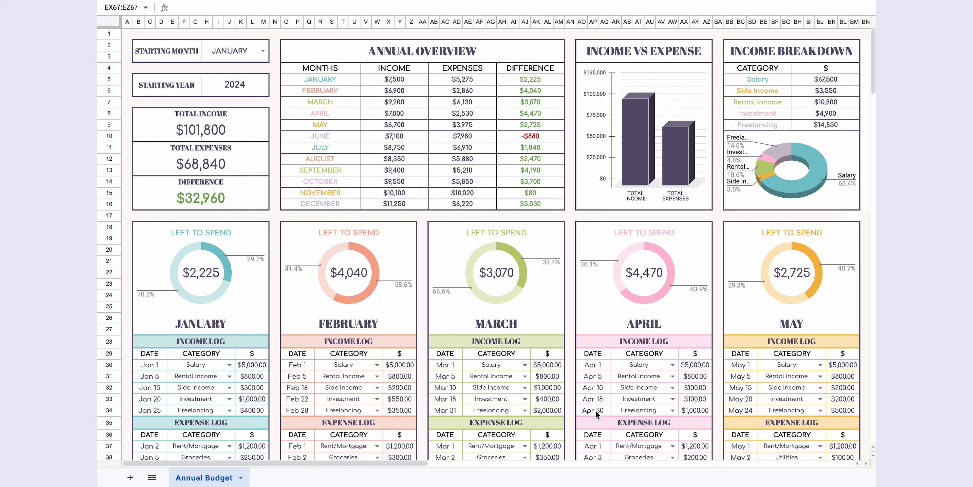
- Check the yearly total income, total expenses, and difference cells
click(234, 137)
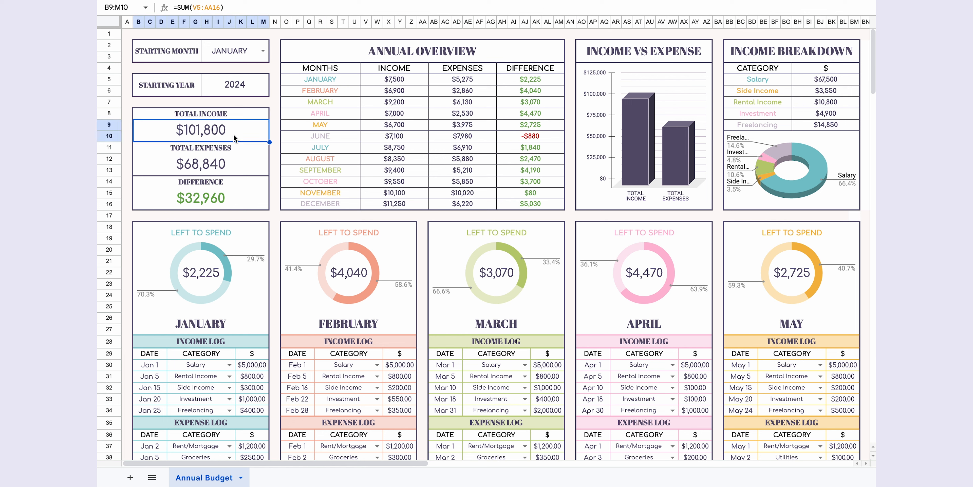
click(234, 164)
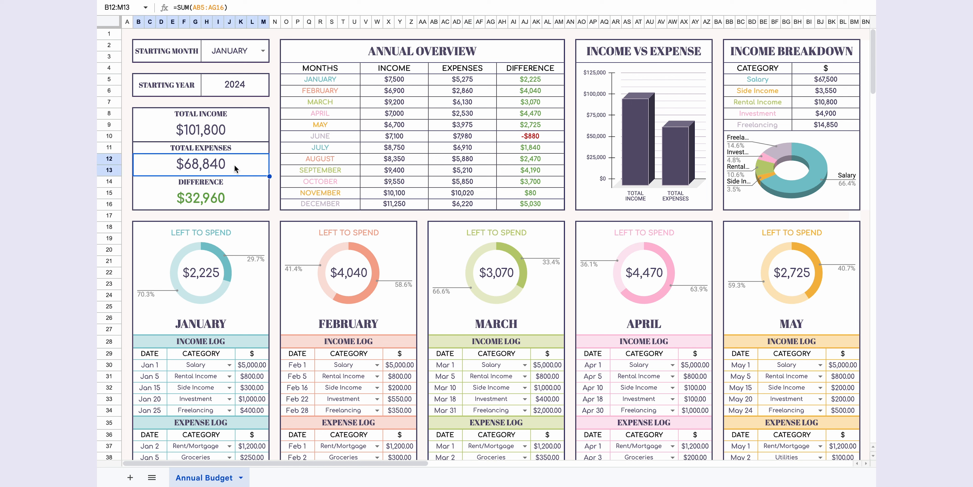
click(232, 198)
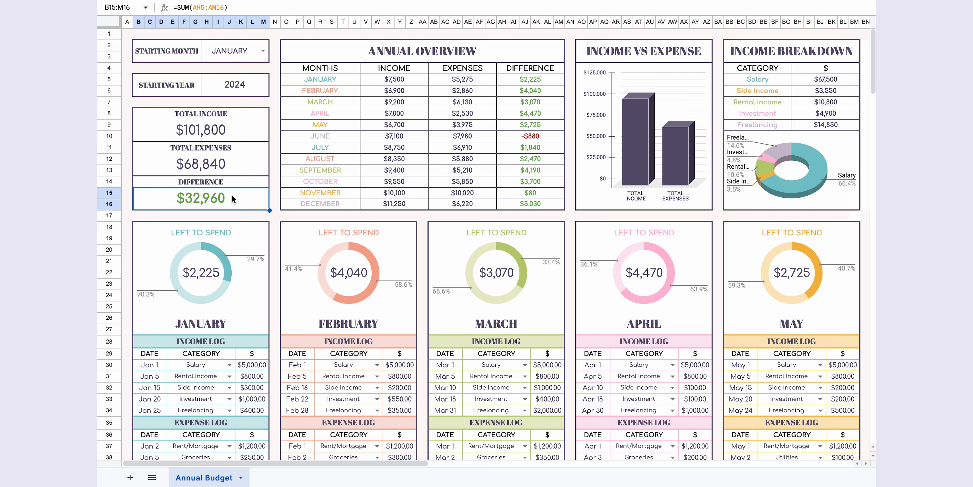
- Review the annual overview's income, expenses, and difference columns, comparing the January and June rows
click(469, 48)
click(422, 67)
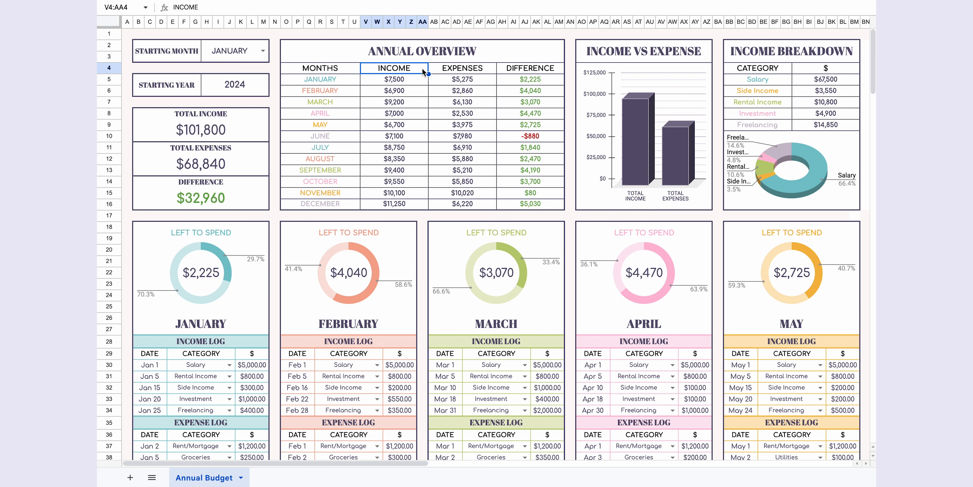
click(469, 68)
click(518, 68)
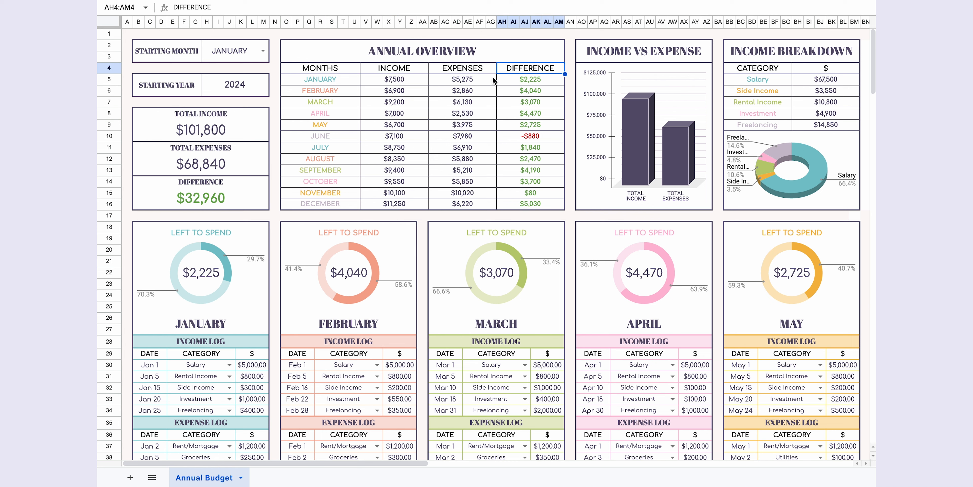
drag(357, 80, 533, 80)
drag(346, 136, 537, 134)
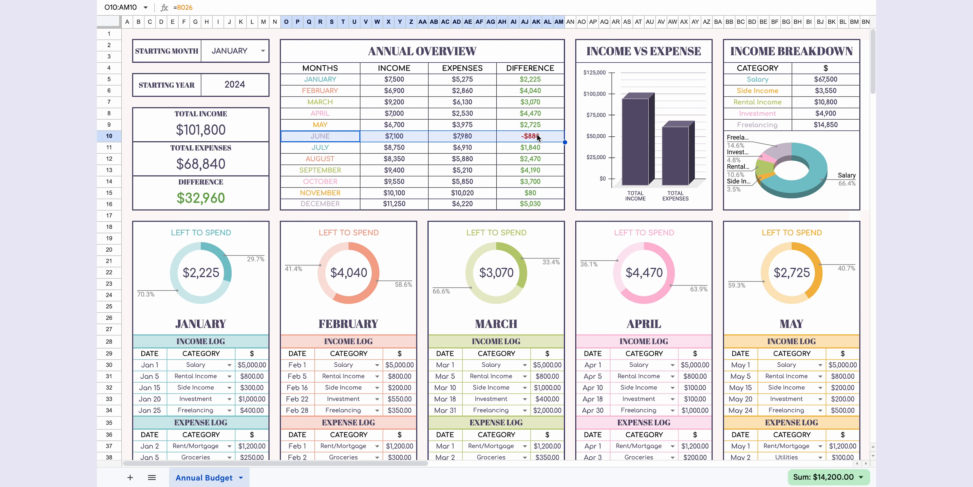
- Examine the Income vs Expense chart and the categories and amounts in the Income Breakdown
scroll(555, 141, right, 5)
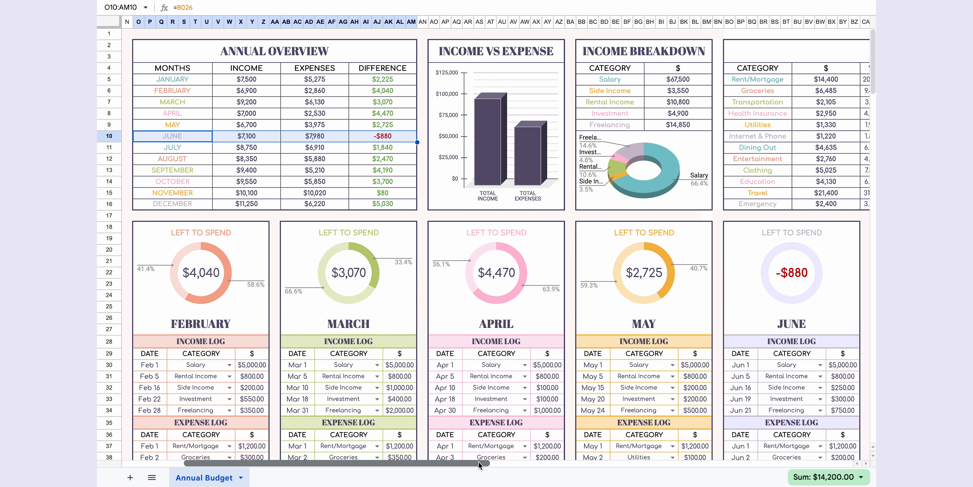
click(498, 53)
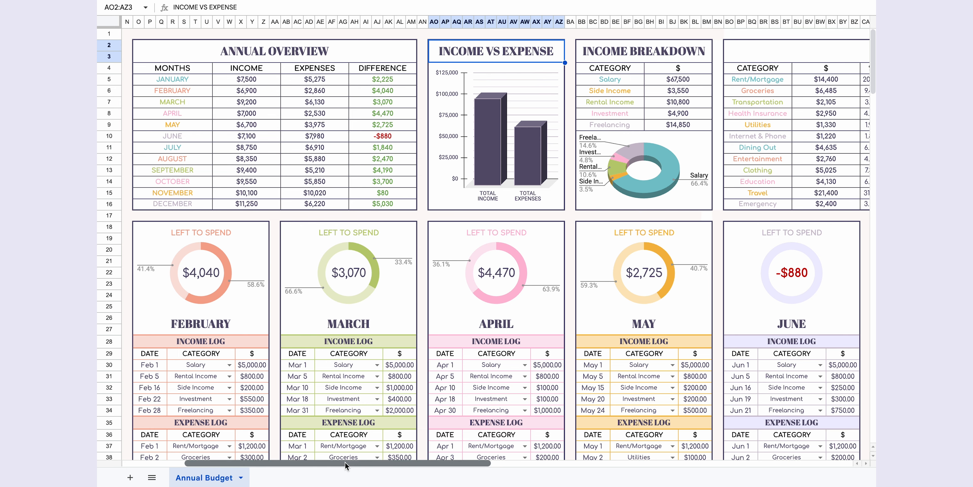
drag(346, 466, 526, 468)
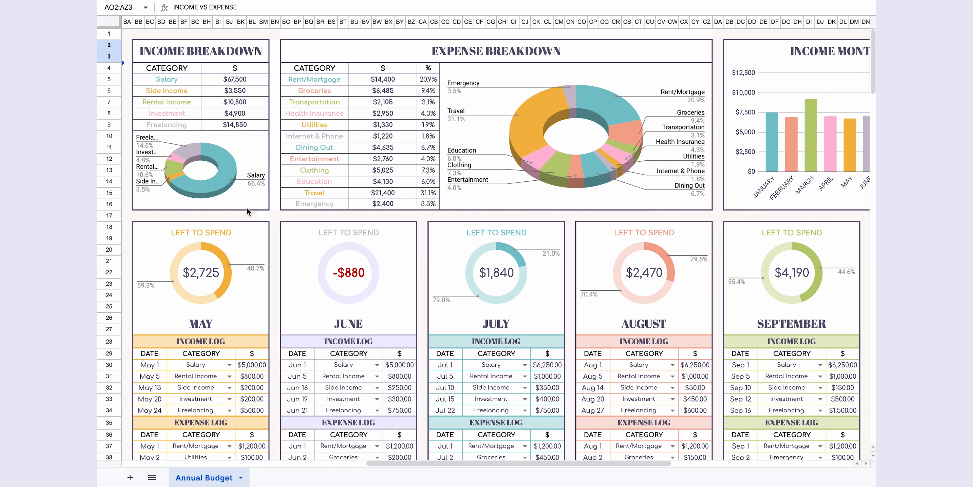
click(215, 56)
drag(187, 81, 188, 123)
drag(232, 80, 249, 123)
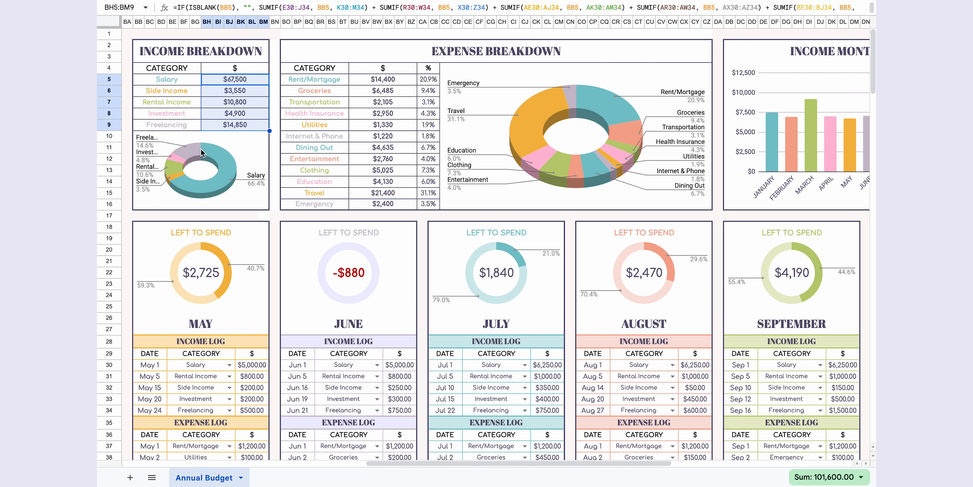
- Examine the Expense Breakdown amounts and percentages and the month-by-month income and expense charts
drag(321, 80, 380, 205)
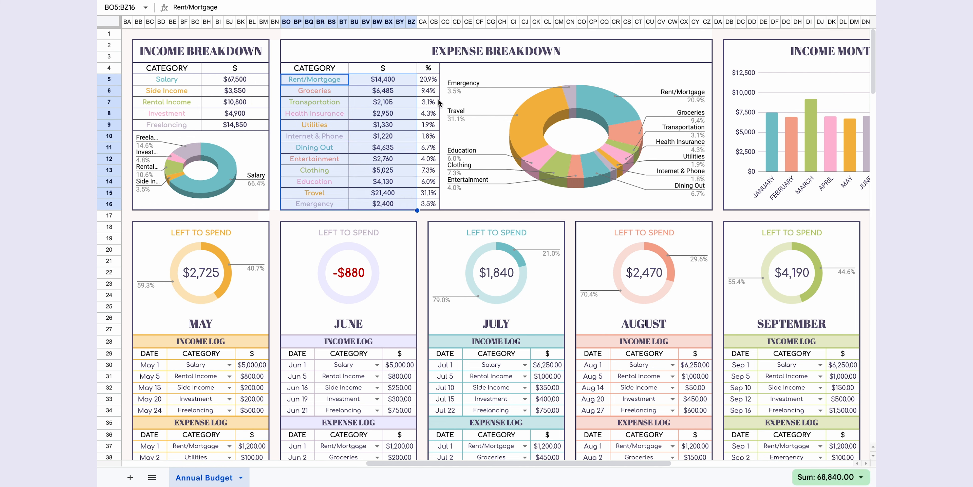
click(433, 70)
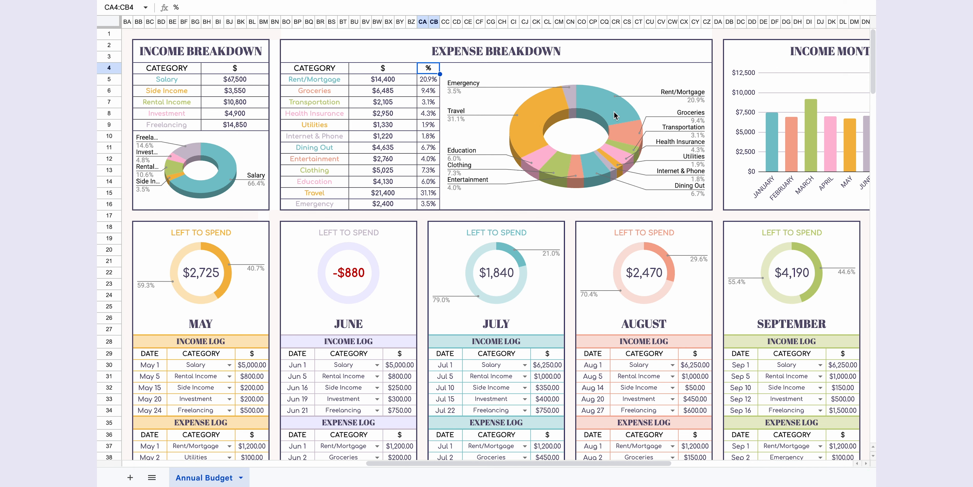
drag(609, 463, 814, 483)
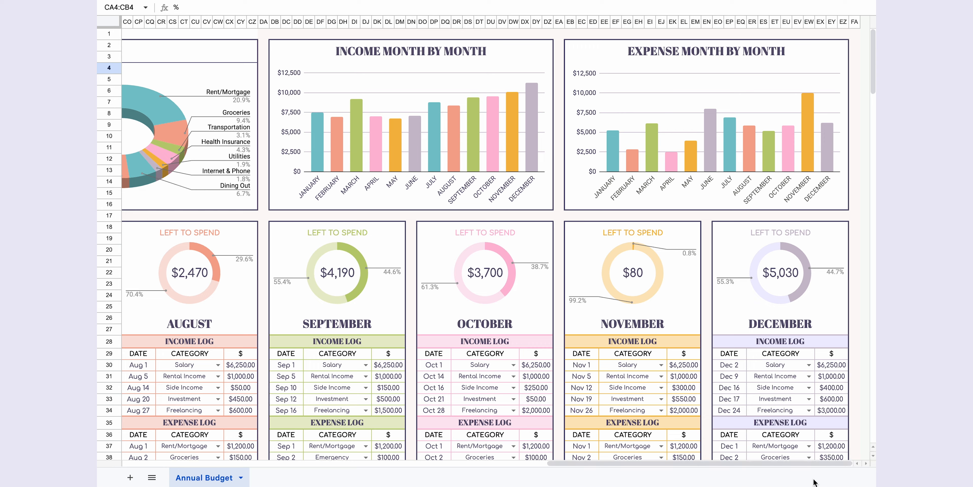
click(480, 56)
click(657, 55)
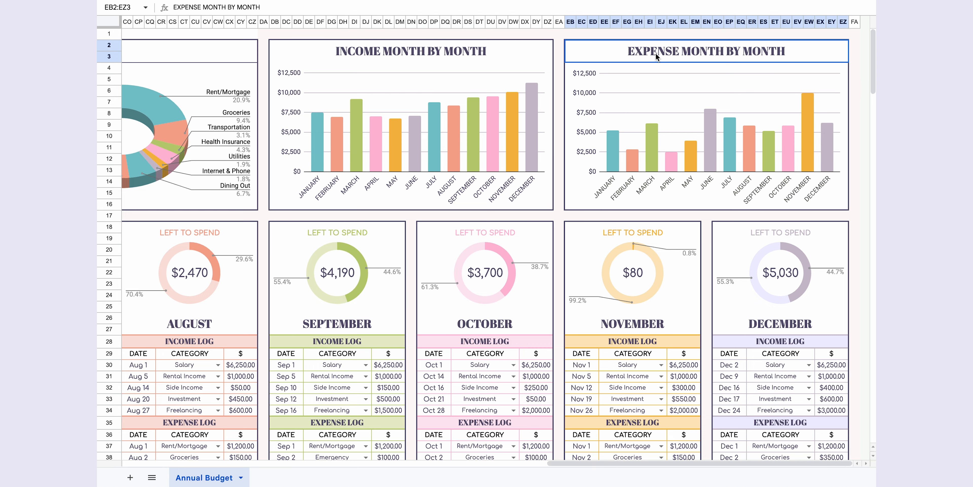
- Leave full-screen view and set the sheet's zoom to 50%
drag(584, 464, 106, 452)
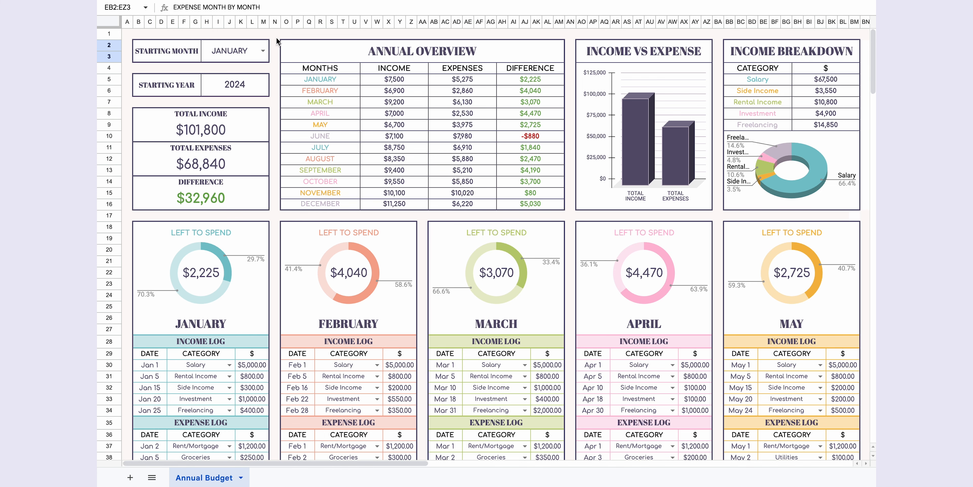
key(ctrl+shift+f)
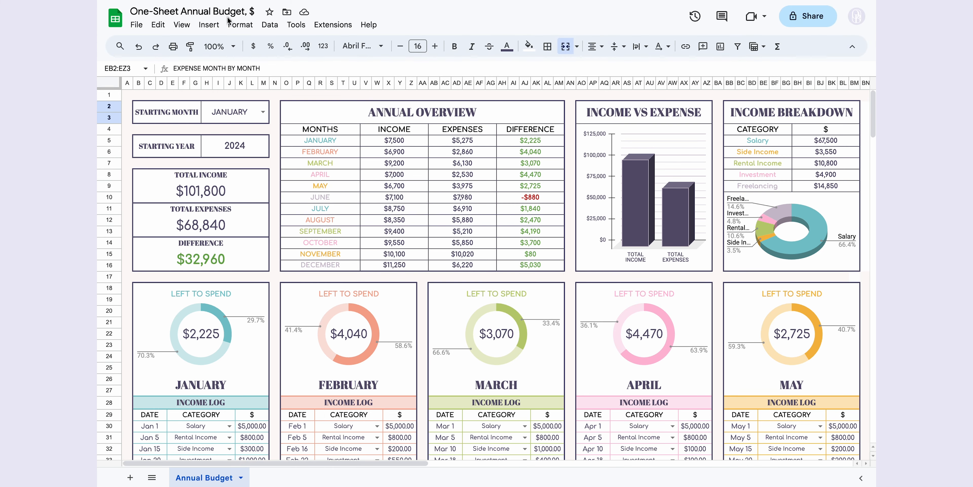
click(233, 48)
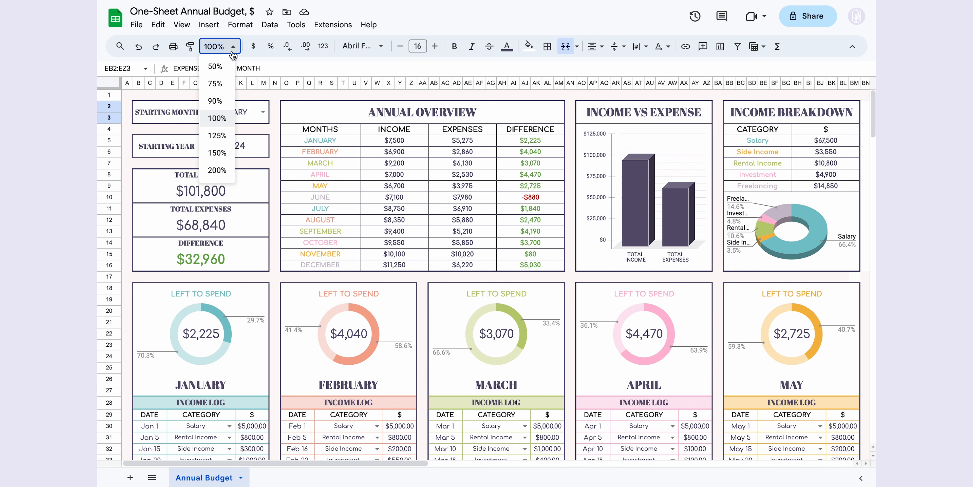
click(222, 66)
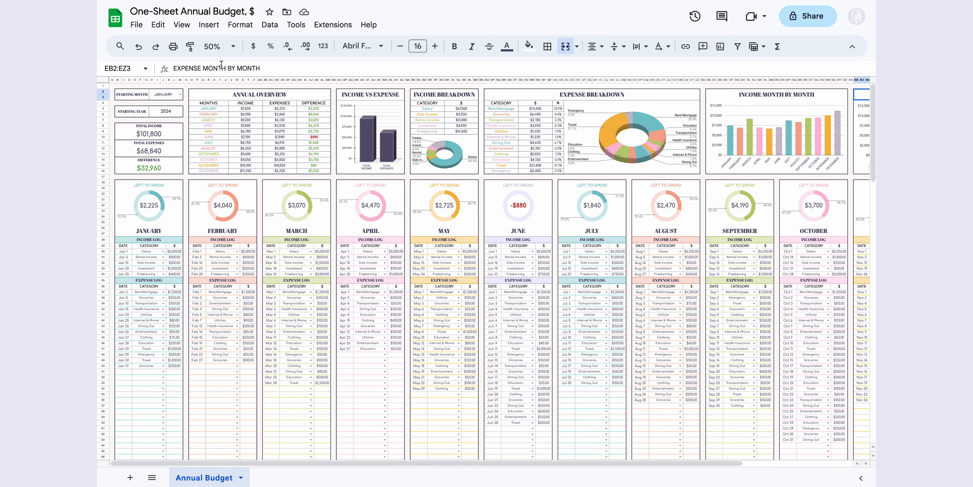
- Switch the zoomed-out sheet to full screen and look across all months from January to December
click(184, 26)
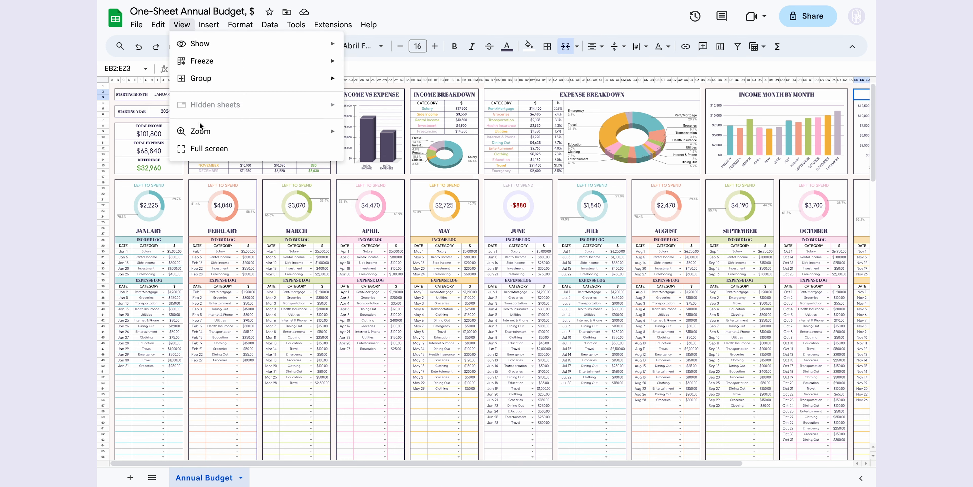
click(204, 150)
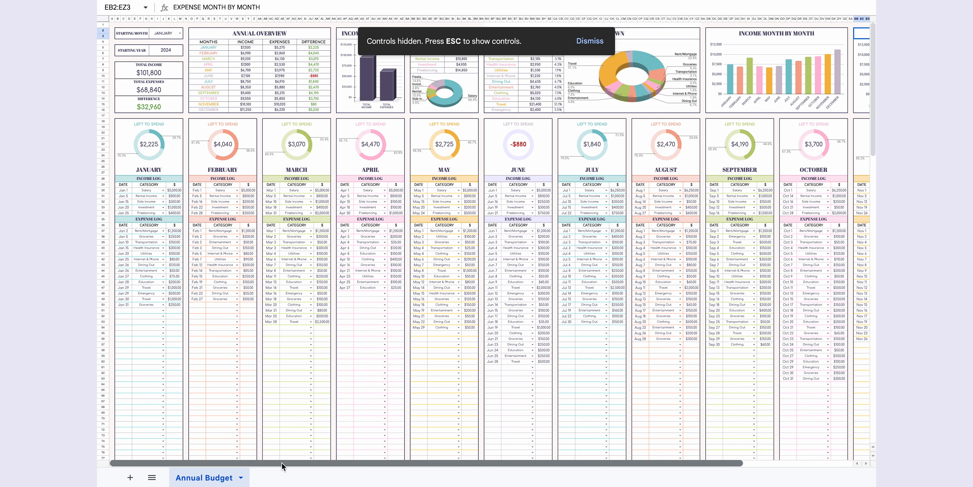
drag(282, 463, 393, 463)
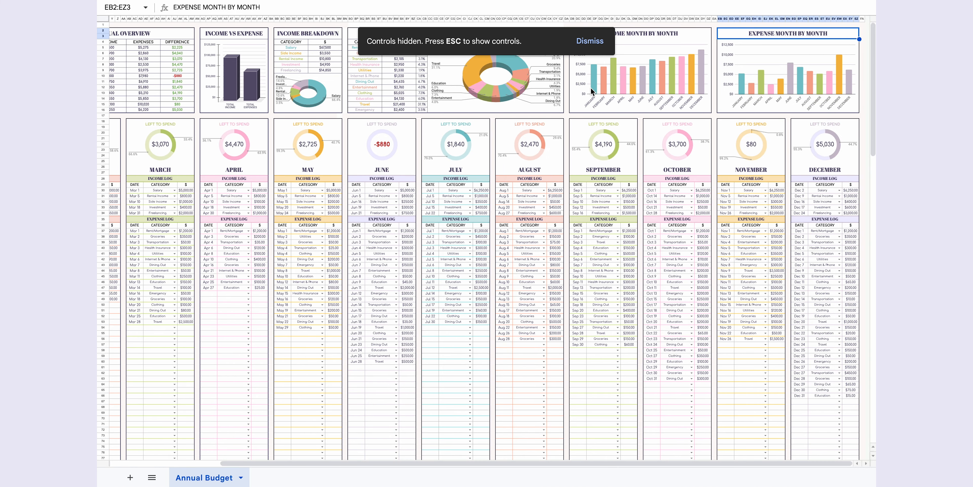
drag(564, 464, 300, 474)
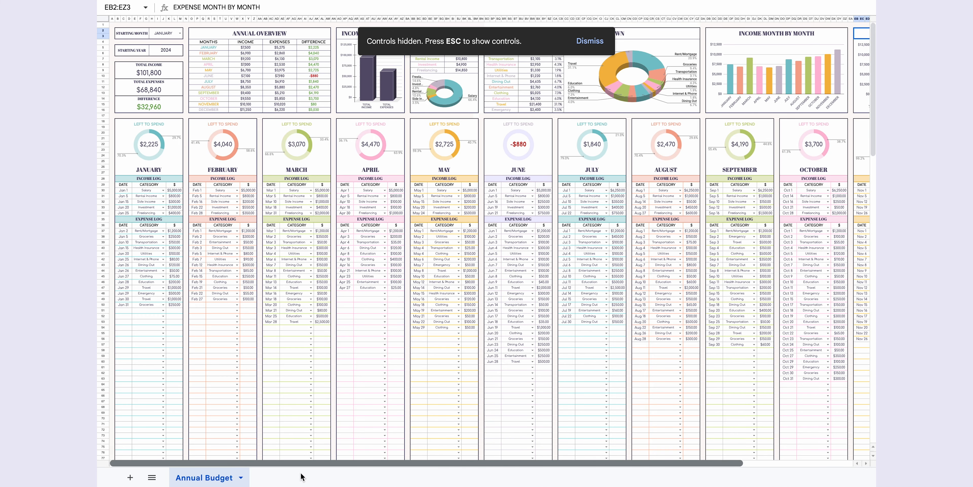